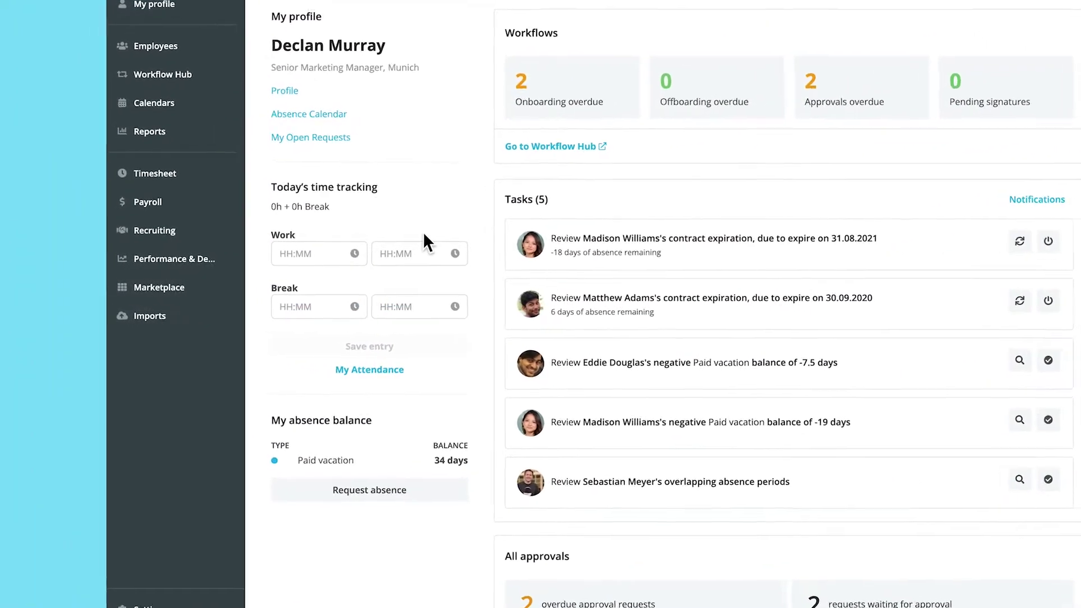
- From Performance & Development Cycles, start a new review cycle named '2022 Review Cycle' with a description
{"action": "mouse_move", "coordinate": [192, 266]}
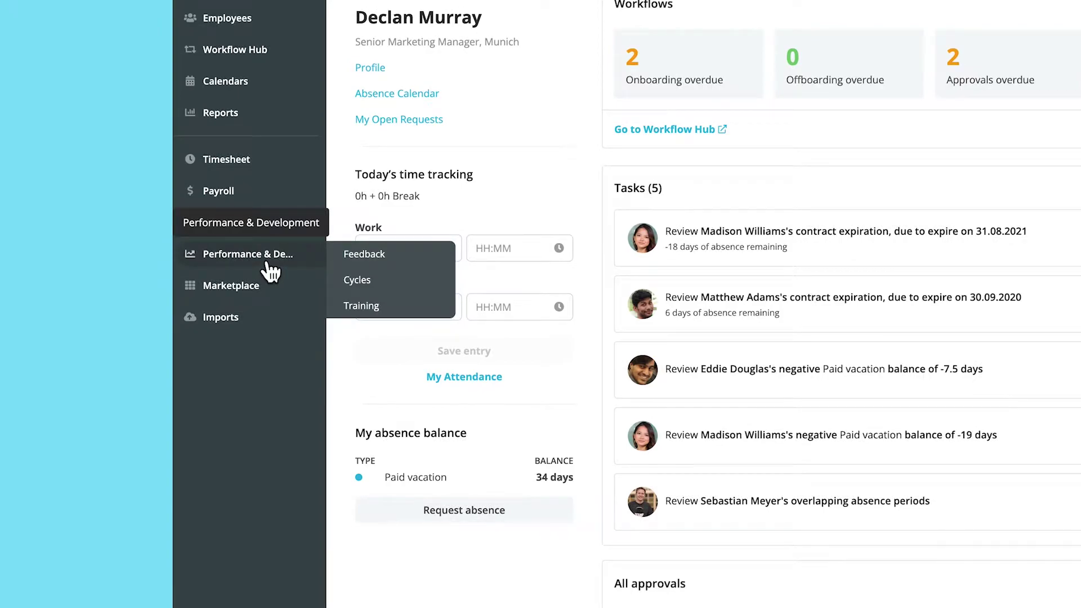
{"action": "left_click", "coordinate": [345, 280]}
{"action": "left_click", "coordinate": [767, 451]}
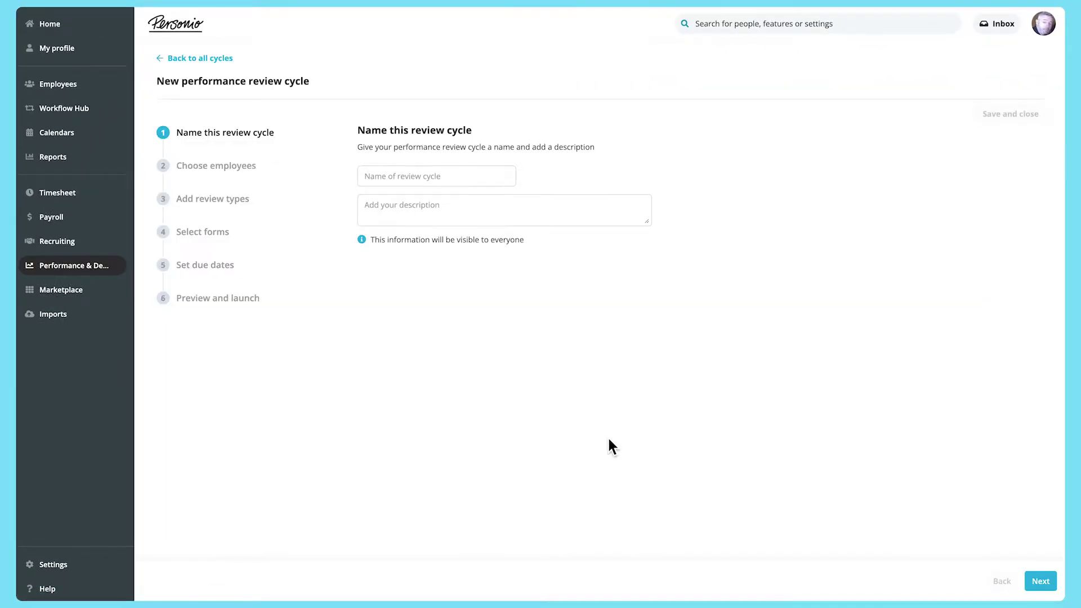
{"action": "left_click", "coordinate": [388, 179]}
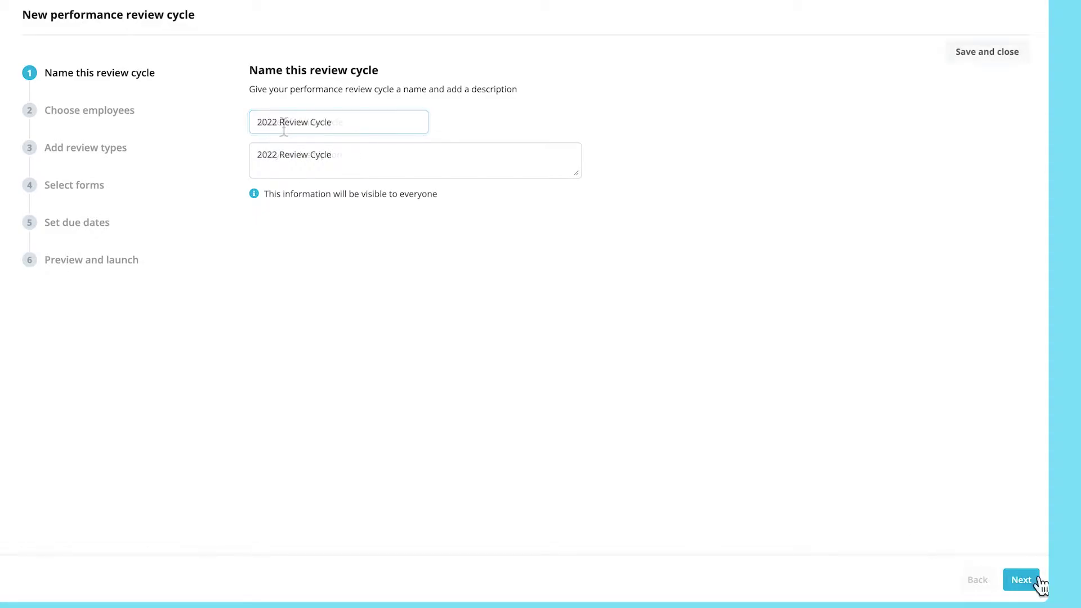
{"action": "left_click", "coordinate": [1032, 580]}
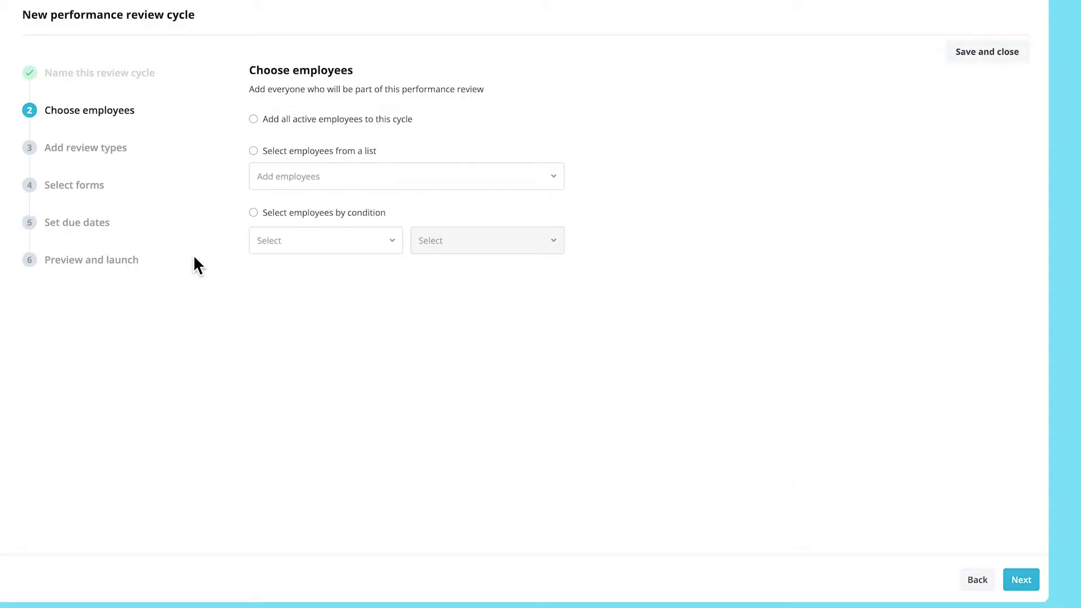
- Select participants by the condition Department = IT and review the full list of added employees
{"action": "left_click", "coordinate": [256, 120]}
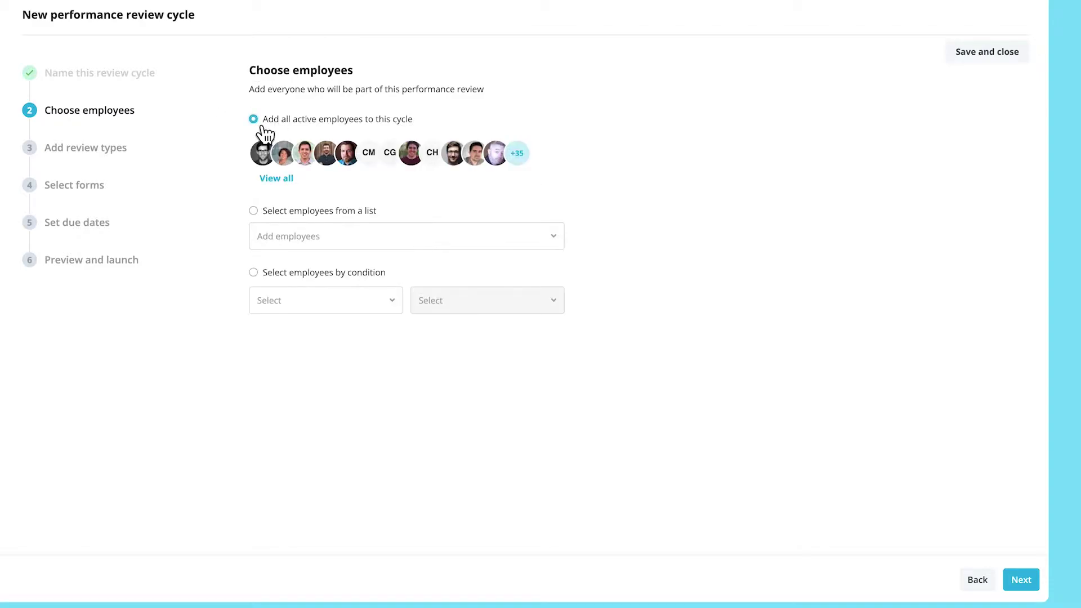
{"action": "left_click", "coordinate": [356, 179]}
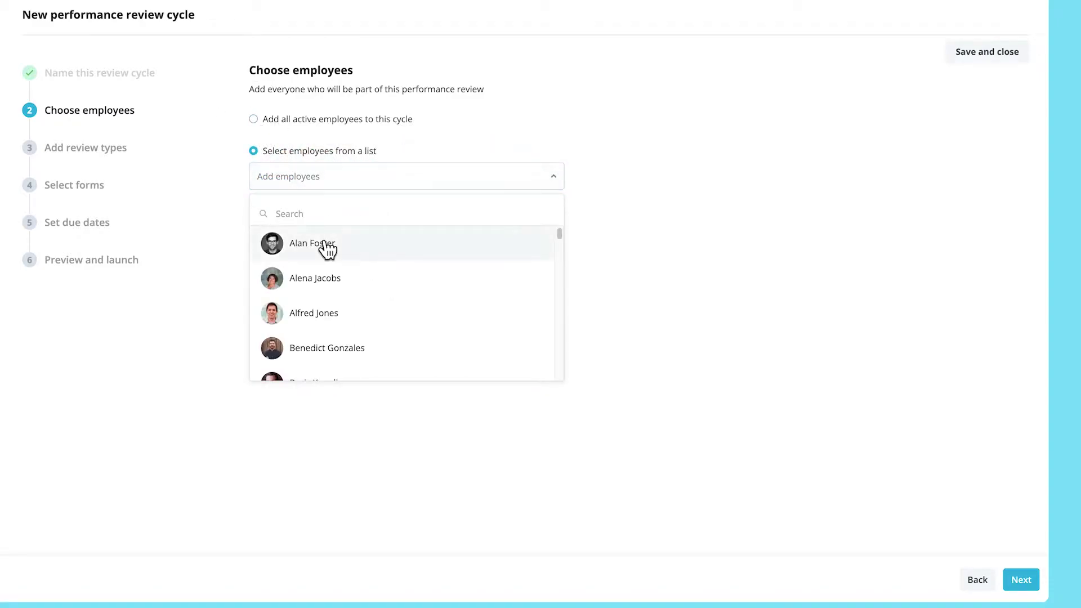
{"action": "left_click", "coordinate": [325, 243]}
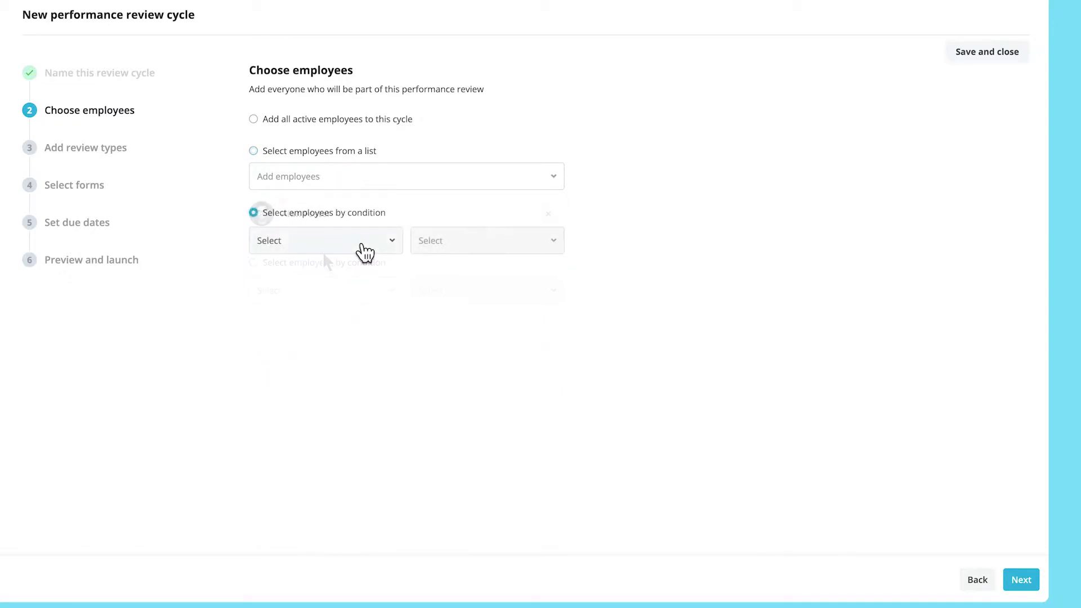
{"action": "left_click", "coordinate": [364, 251]}
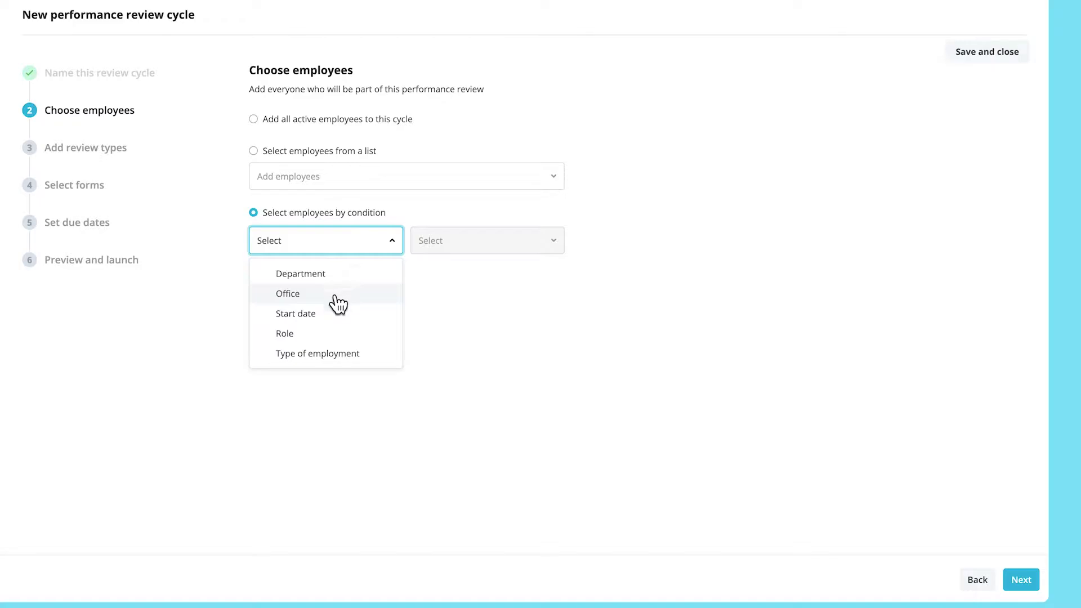
{"action": "left_click", "coordinate": [315, 274]}
{"action": "left_click", "coordinate": [490, 245]}
{"action": "left_click", "coordinate": [472, 285]}
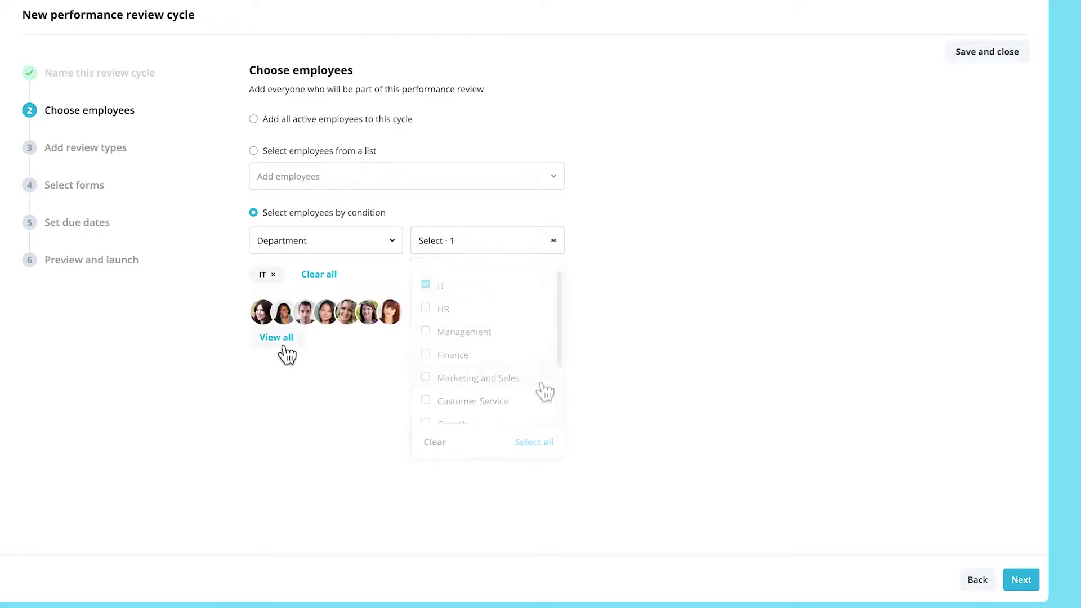
{"action": "left_click", "coordinate": [281, 343]}
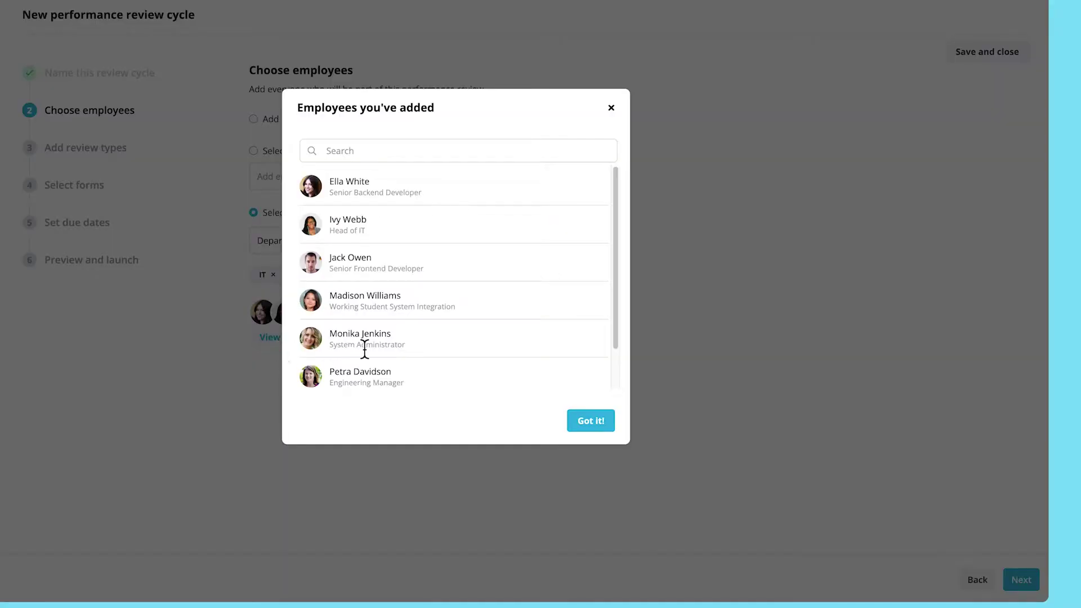
{"action": "left_click", "coordinate": [590, 420]}
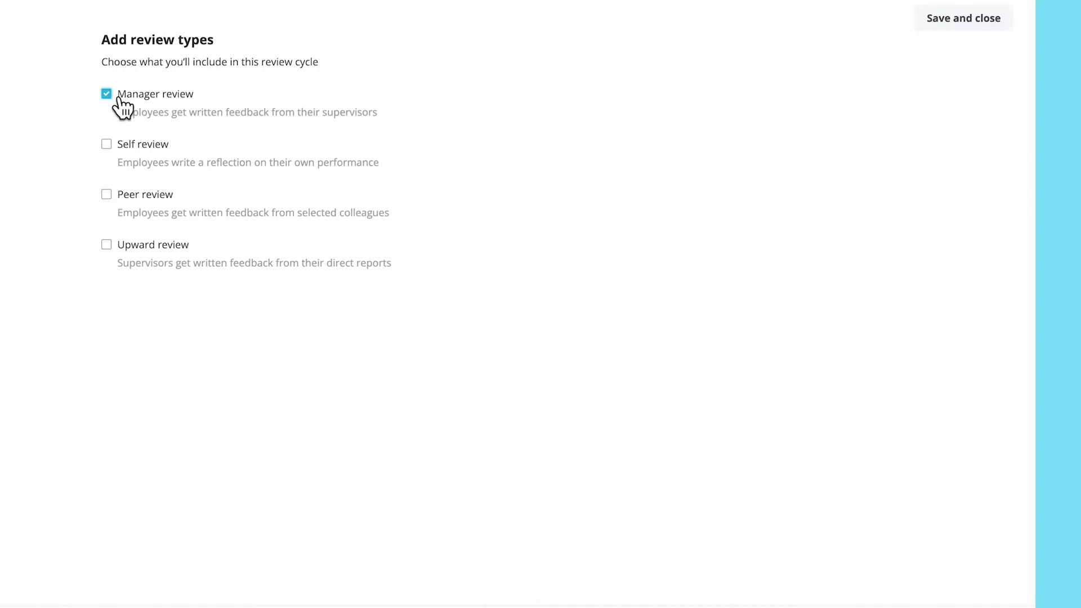
- Add Self, Peer and Upward review types alongside the Manager review
{"action": "left_click", "coordinate": [119, 98]}
{"action": "left_click", "coordinate": [119, 149]}
{"action": "left_click", "coordinate": [118, 149]}
{"action": "left_click", "coordinate": [119, 199]}
{"action": "left_click", "coordinate": [118, 200]}
{"action": "left_click", "coordinate": [118, 250]}
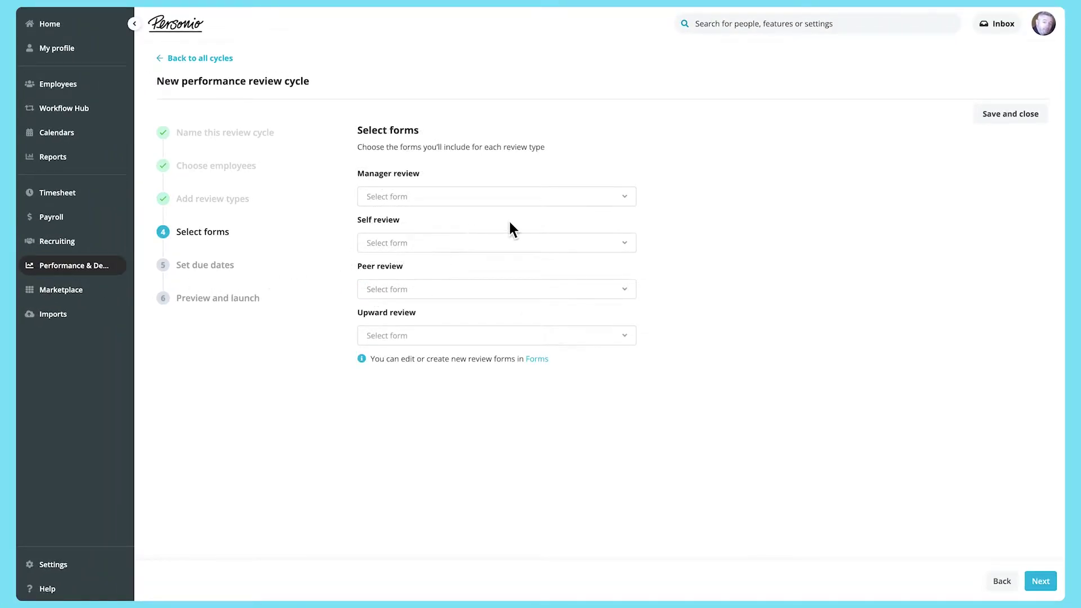
- Assign the Quick feedback form to the manager, self, peer and upward reviews
{"action": "left_click", "coordinate": [523, 198]}
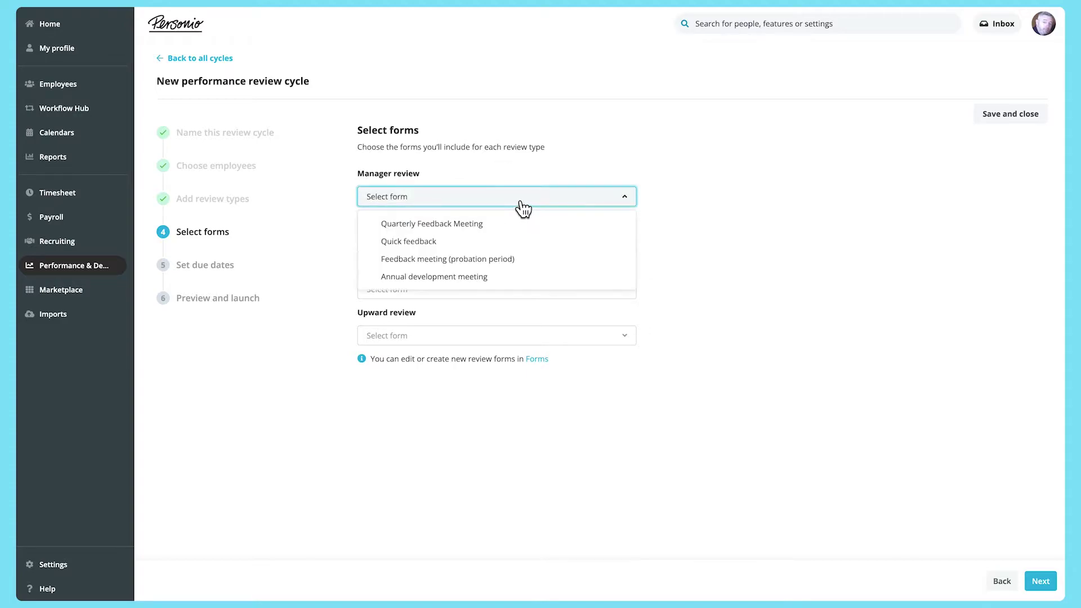
{"action": "left_click", "coordinate": [495, 242]}
{"action": "left_click", "coordinate": [482, 246]}
{"action": "left_click", "coordinate": [467, 287]}
{"action": "left_click", "coordinate": [465, 292]}
{"action": "left_click", "coordinate": [454, 335]}
{"action": "left_click", "coordinate": [444, 379]}
- Set each of the four reviews to be due 1 month after launch
{"action": "left_click", "coordinate": [1041, 581]}
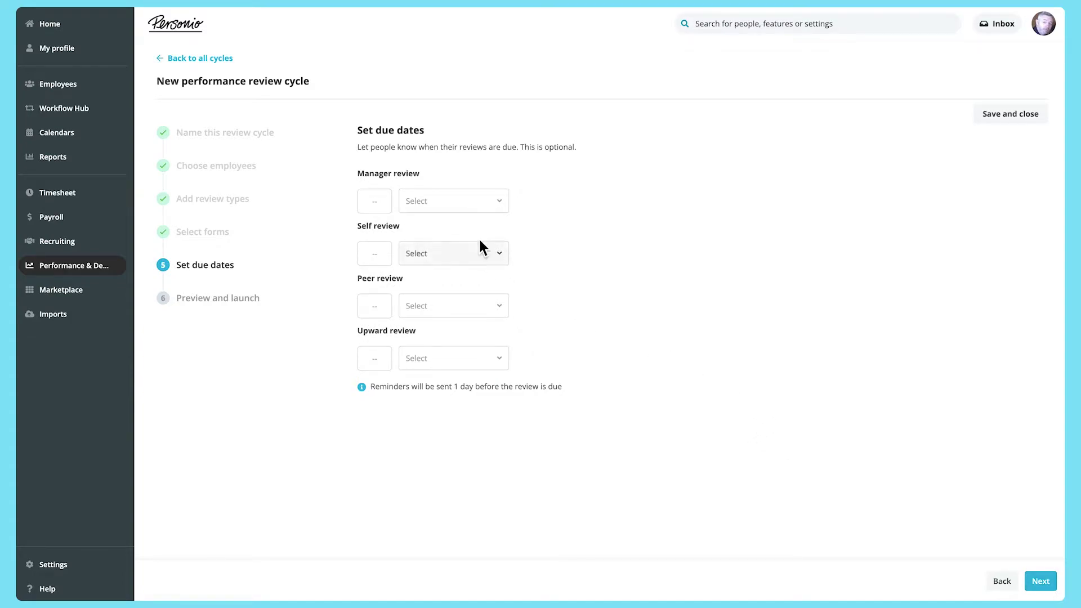
{"action": "left_click", "coordinate": [478, 204]}
{"action": "left_click", "coordinate": [455, 265]}
{"action": "left_click", "coordinate": [381, 251]}
{"action": "left_click", "coordinate": [451, 254]}
{"action": "left_click", "coordinate": [456, 318]}
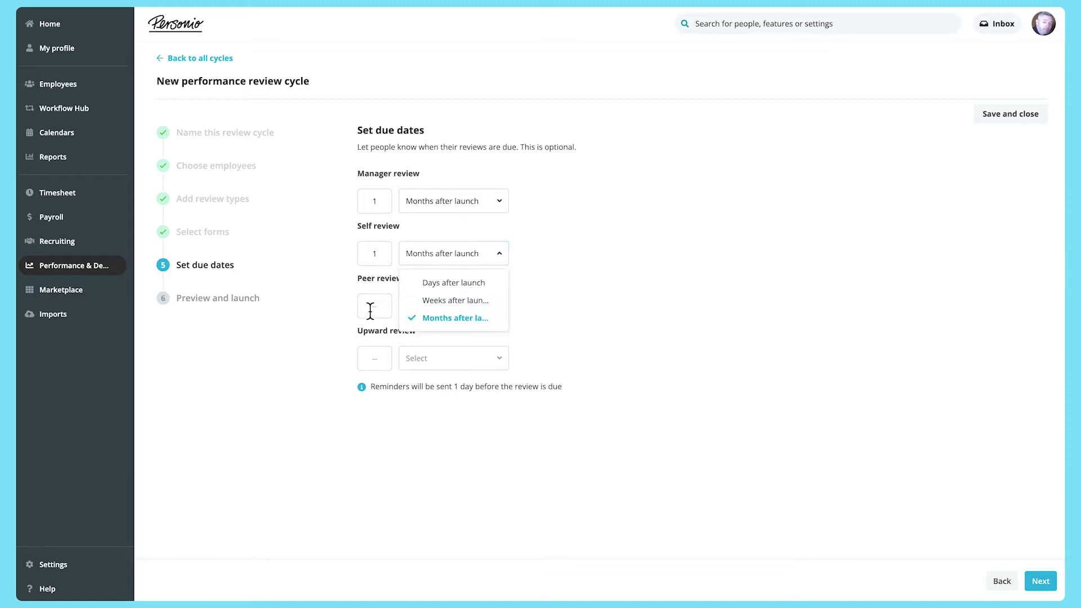
{"action": "left_click", "coordinate": [372, 306]}
{"action": "left_click", "coordinate": [450, 305]}
{"action": "left_click", "coordinate": [454, 370]}
{"action": "left_click", "coordinate": [388, 363]}
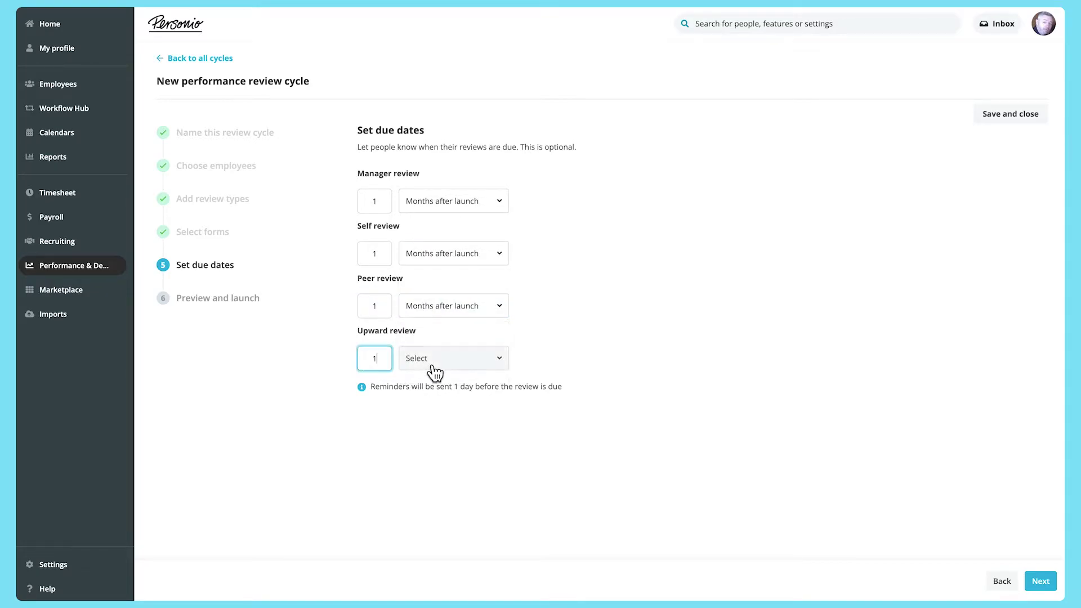
{"action": "left_click", "coordinate": [498, 360]}
{"action": "left_click", "coordinate": [458, 422]}
{"action": "left_click", "coordinate": [1039, 581]}
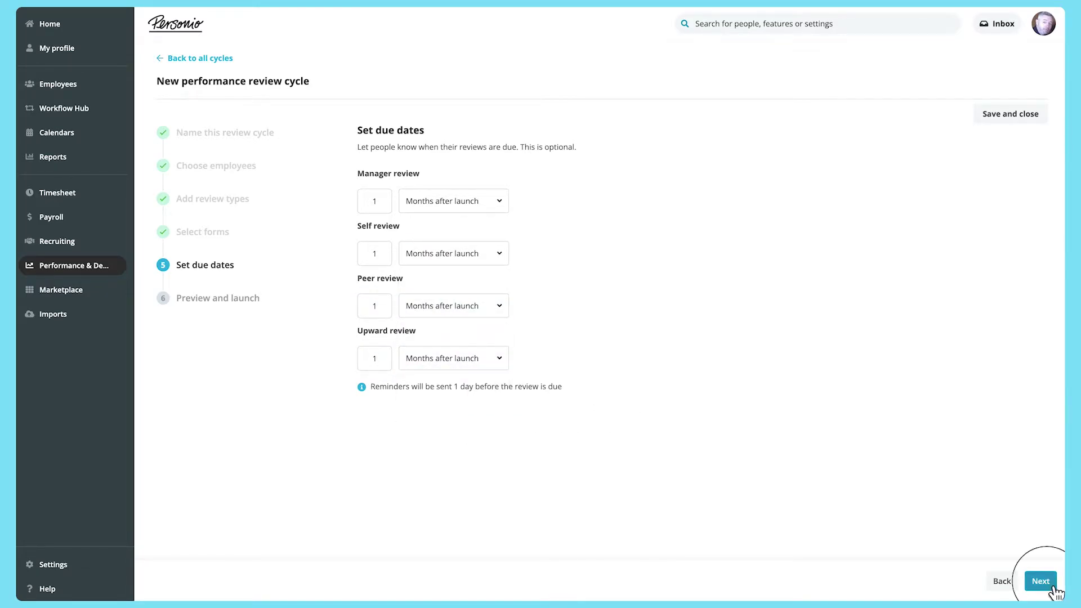
- Check the cycle preview, then launch the 2022 Review Cycle and confirm
{"action": "left_click", "coordinate": [1001, 118]}
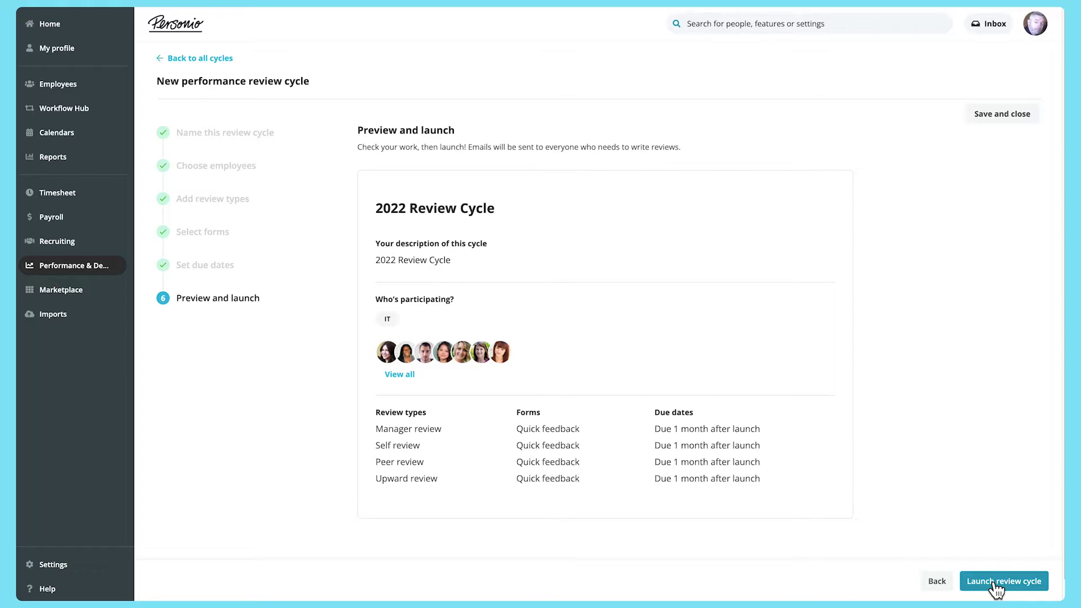
{"action": "left_click", "coordinate": [995, 587]}
{"action": "left_click", "coordinate": [618, 339]}
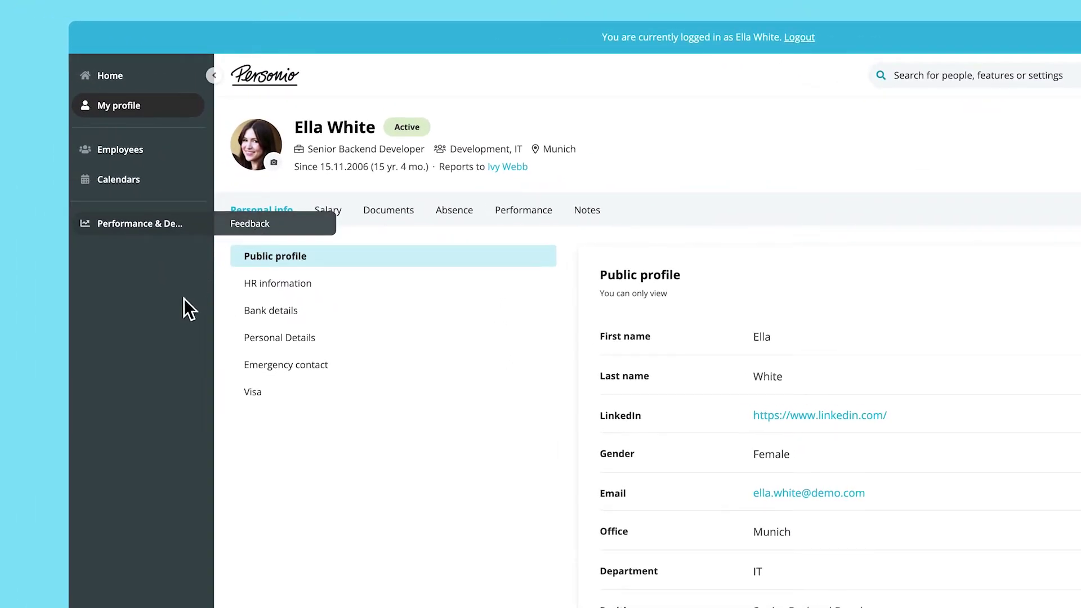
- As the employee, view the Feedback overview and the assigned upward review, then return to the list
{"action": "left_click", "coordinate": [259, 232]}
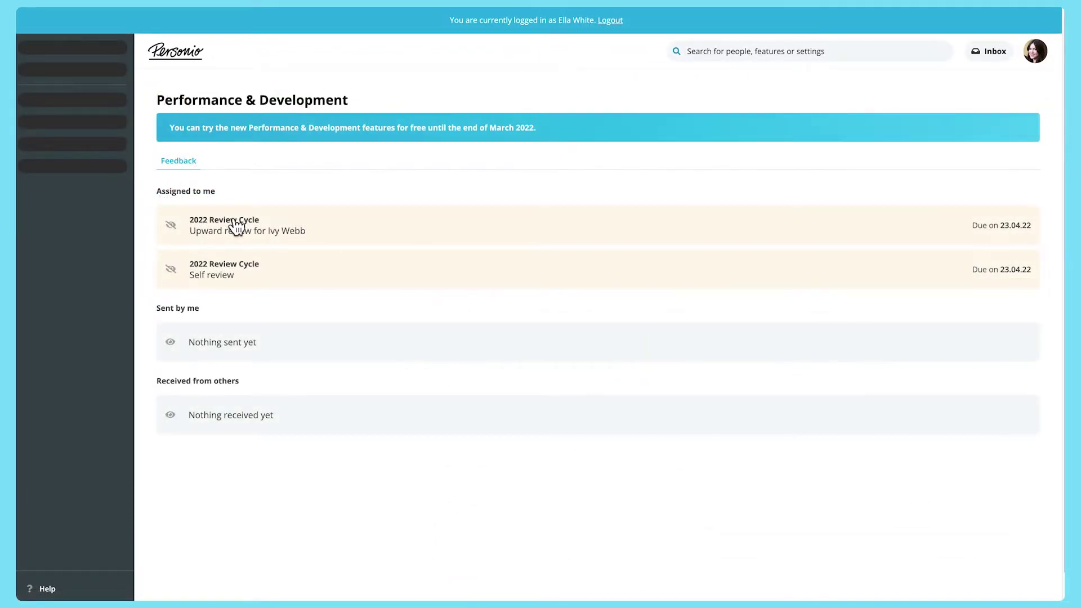
{"action": "left_click", "coordinate": [236, 227]}
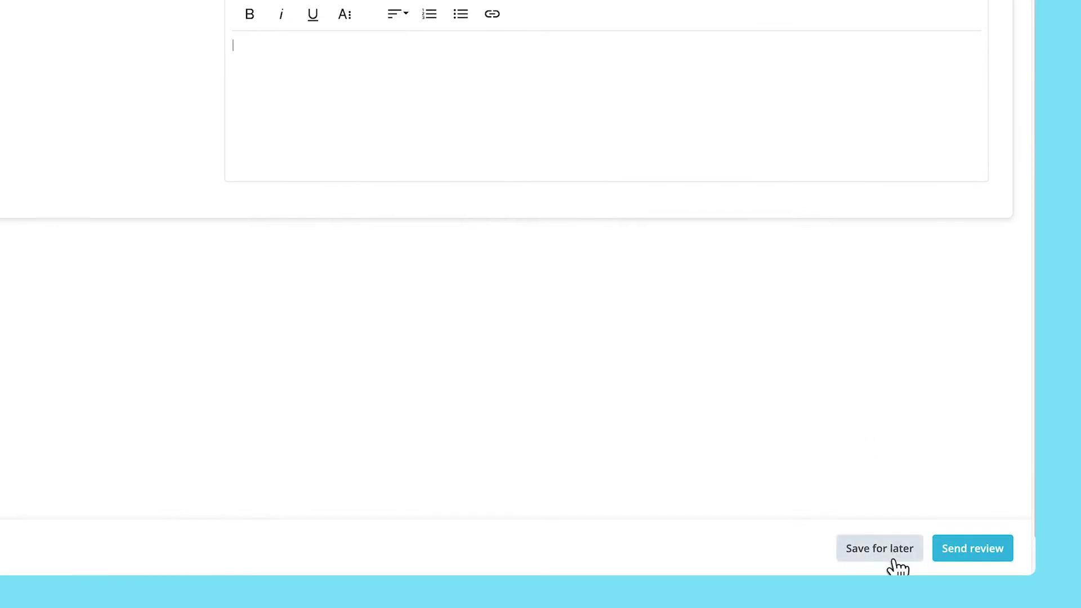
{"action": "left_click", "coordinate": [982, 554]}
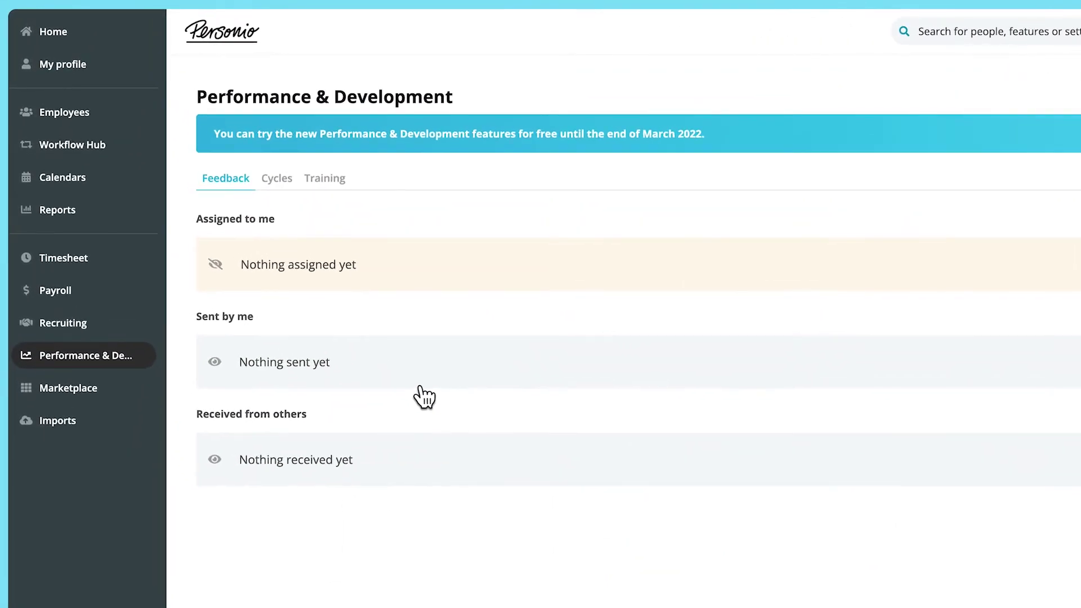
- Open the 2022 Review Cycle from the Cycles list to see its progress table
{"action": "left_click", "coordinate": [278, 179]}
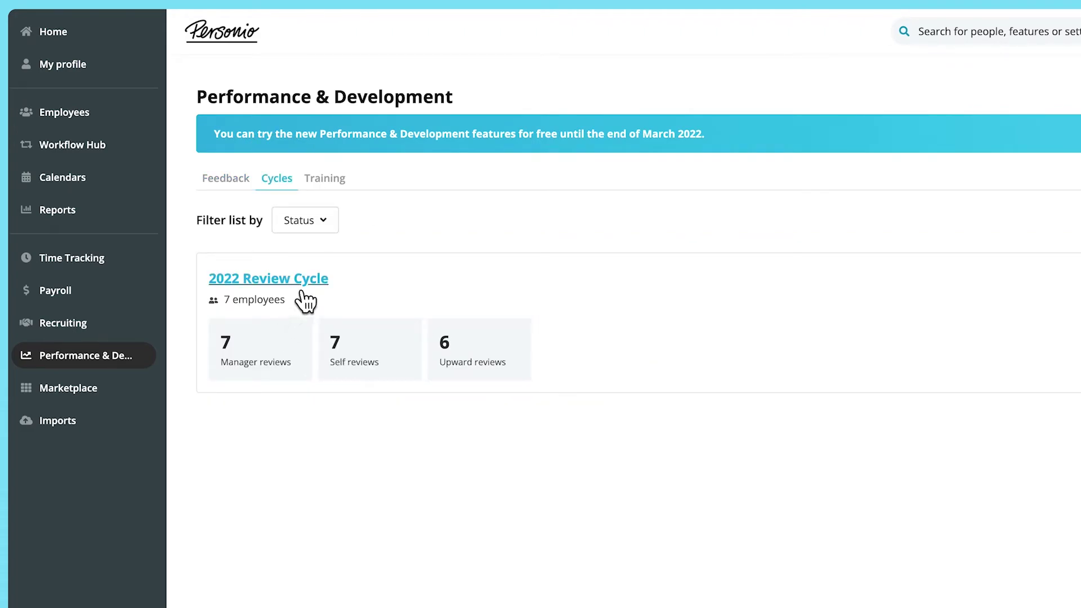
{"action": "left_click", "coordinate": [304, 280]}
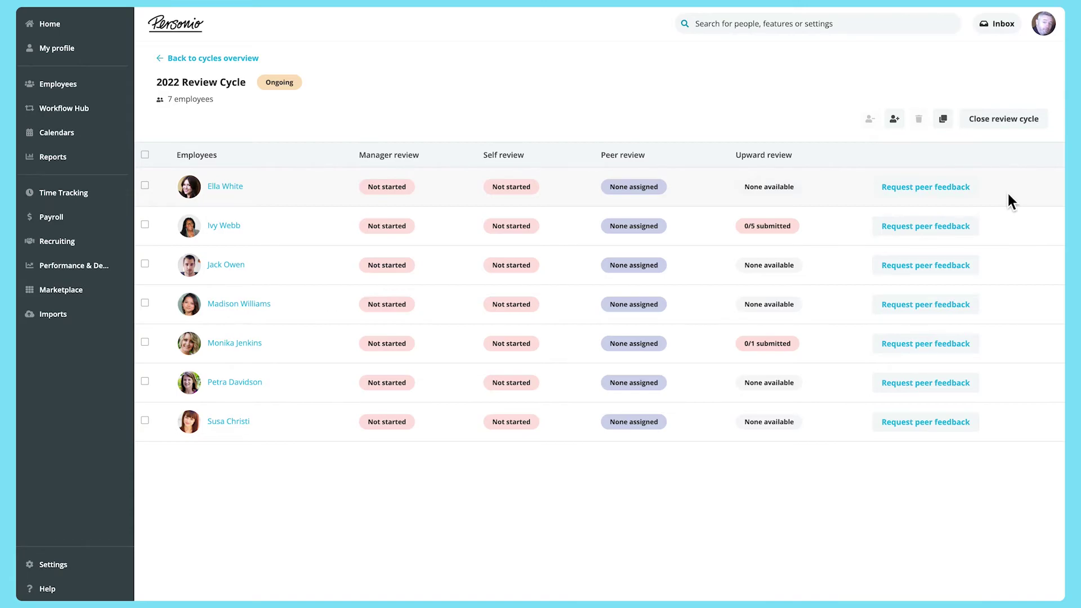
- Send peer feedback requests to two colleagues for the first employee in the cycle
{"action": "left_click", "coordinate": [971, 193]}
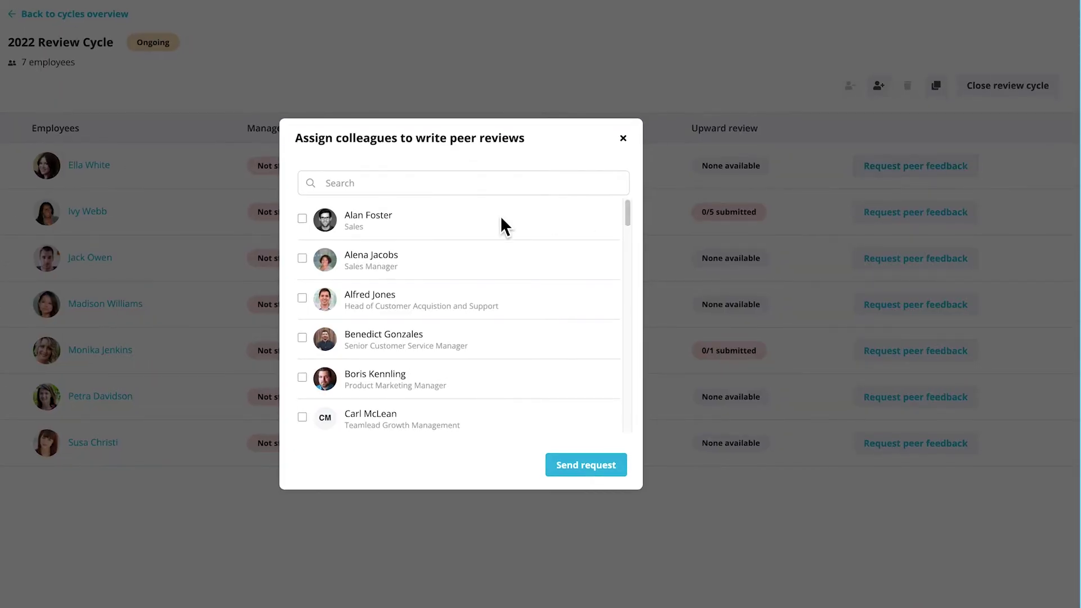
{"action": "left_click", "coordinate": [302, 219]}
{"action": "left_click", "coordinate": [304, 257]}
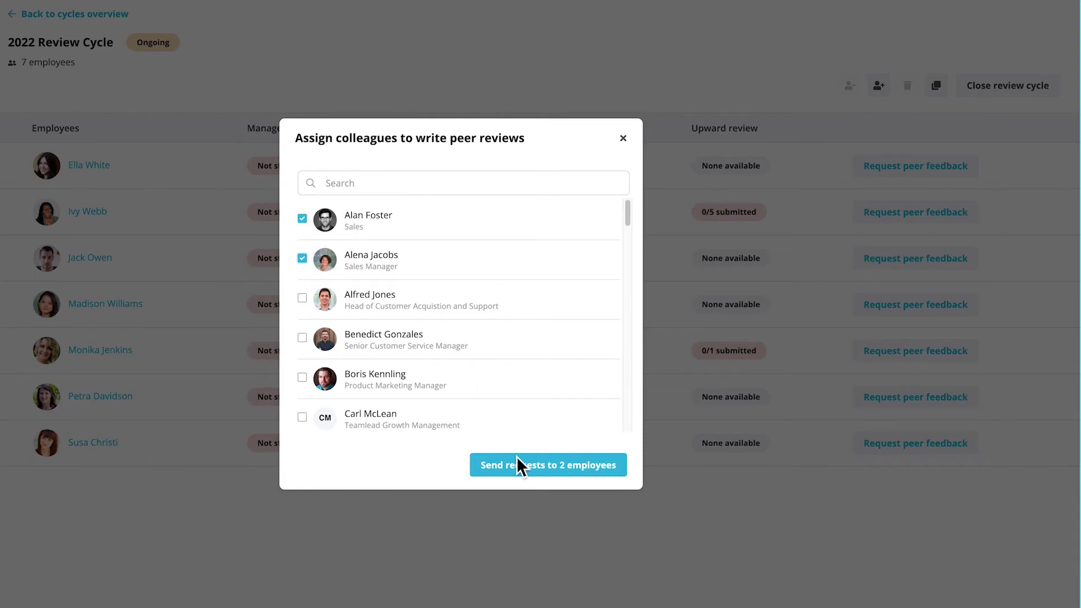
{"action": "left_click", "coordinate": [528, 477]}
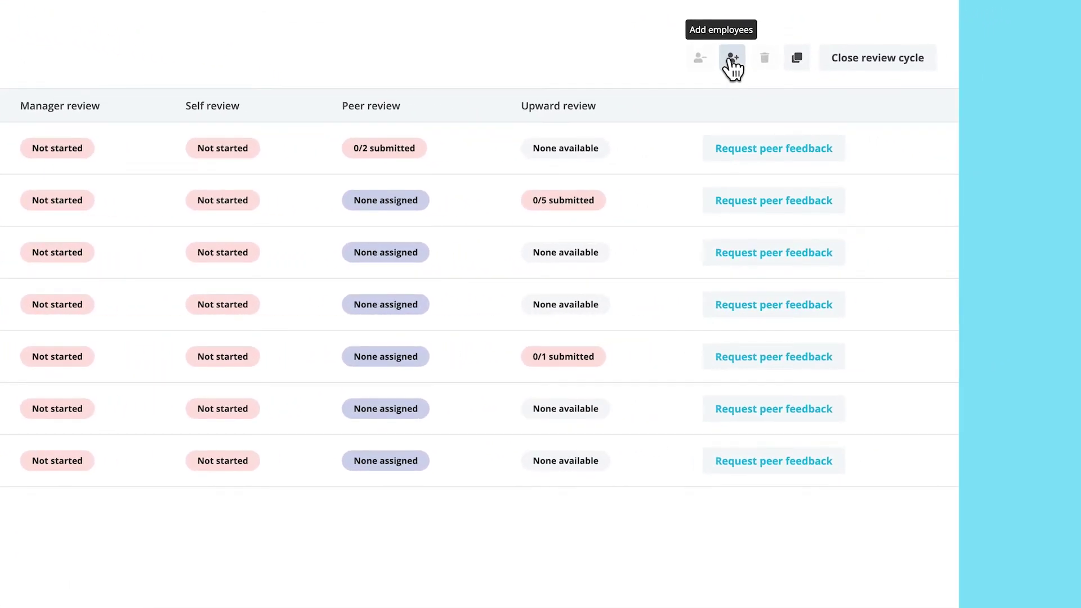
{"action": "left_click", "coordinate": [737, 59]}
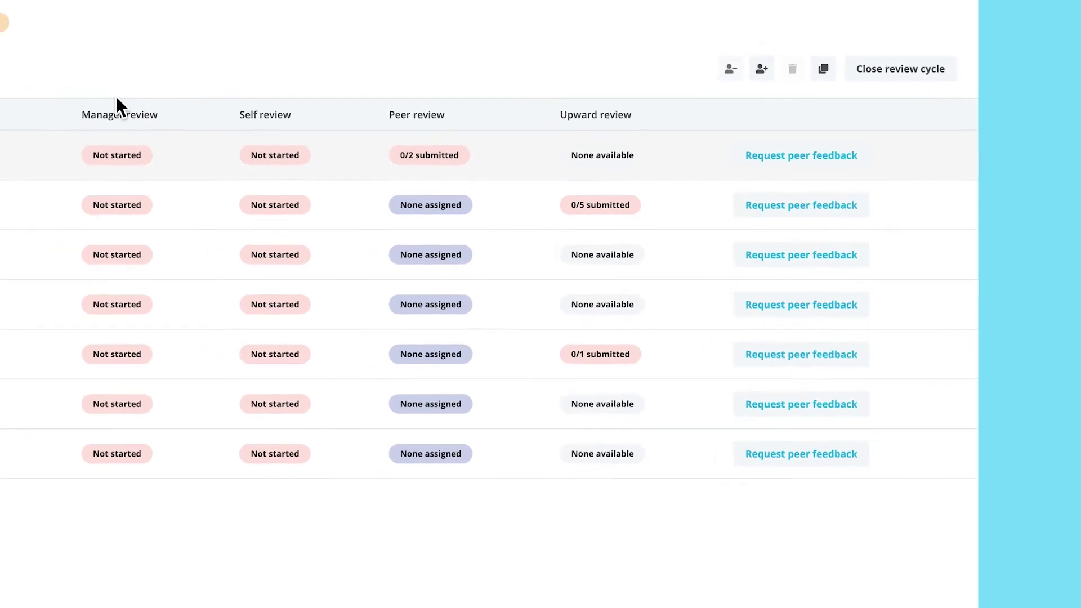